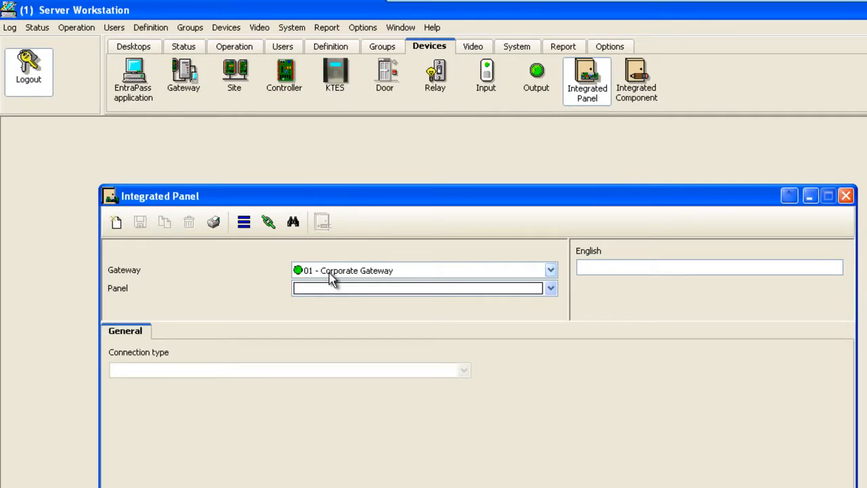
Create an integrated panel 'DSC panel' on 01 - Corporate Gateway using DSC PowerSeries, KT-400 serial connection.
left_click(332, 285)
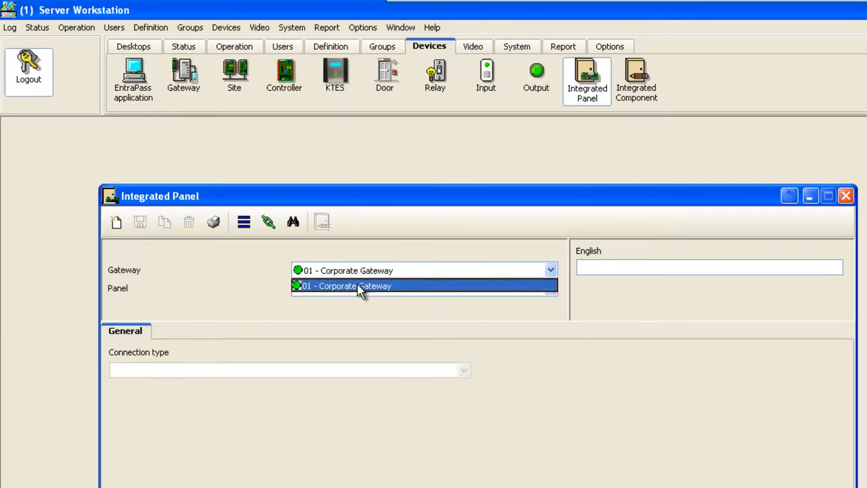
left_click(359, 288)
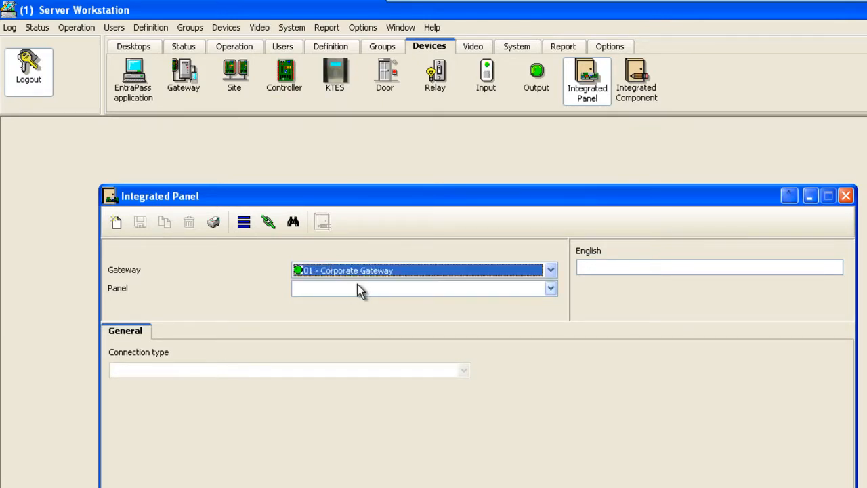
left_click(116, 223)
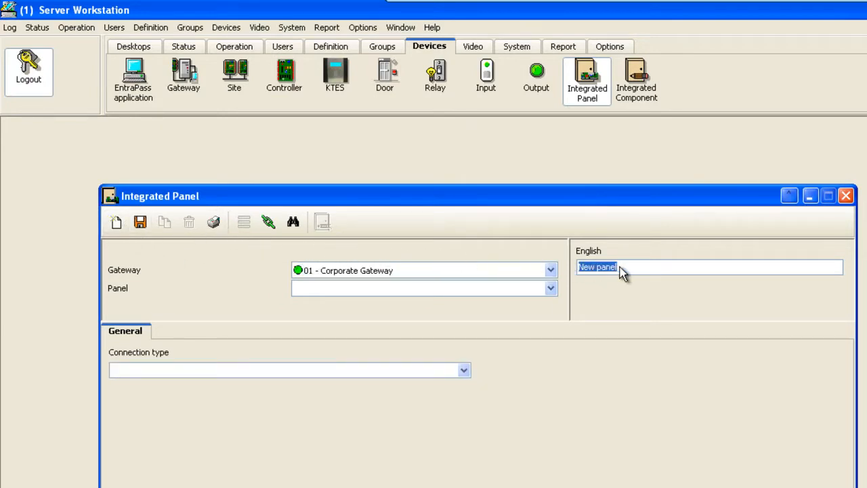
type("DSC pane")
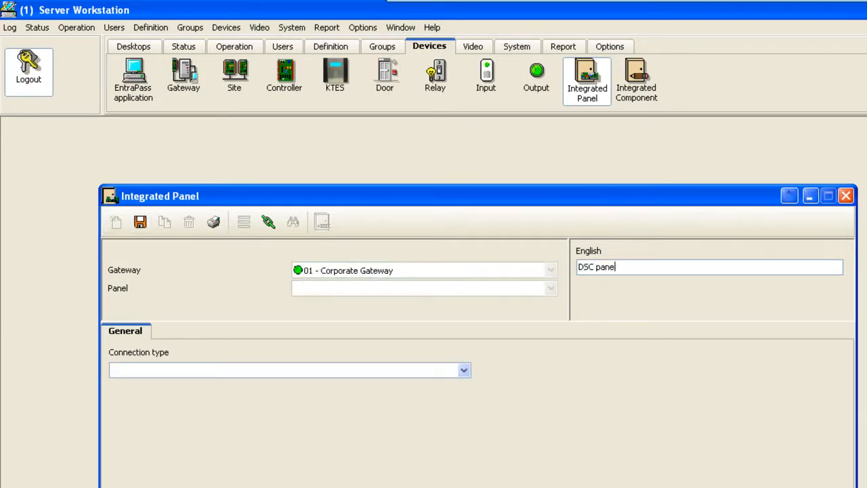
left_click(463, 370)
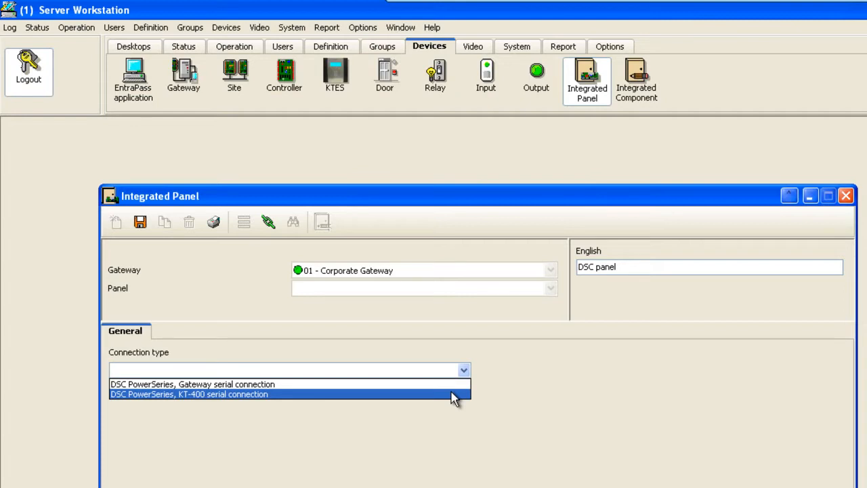
left_click(453, 394)
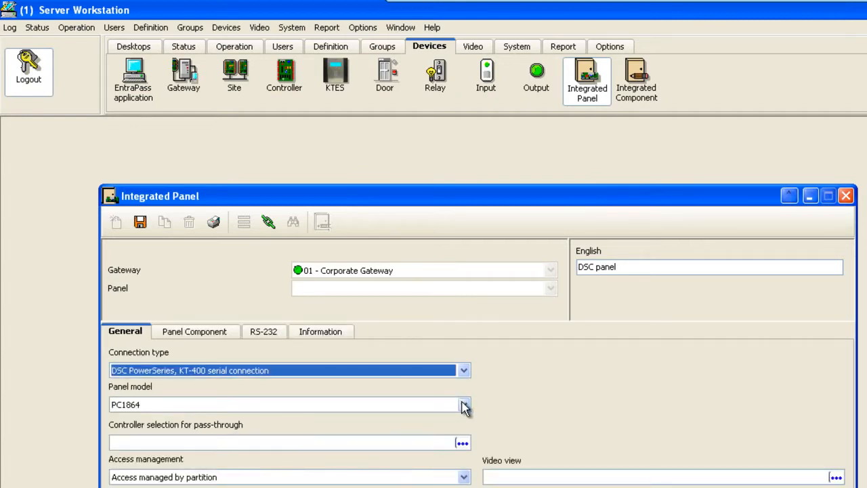
Set model PC1832, pass-through via (01) GlobeCo KT-400 Controller, and keep access managed by partition.
left_click(464, 406)
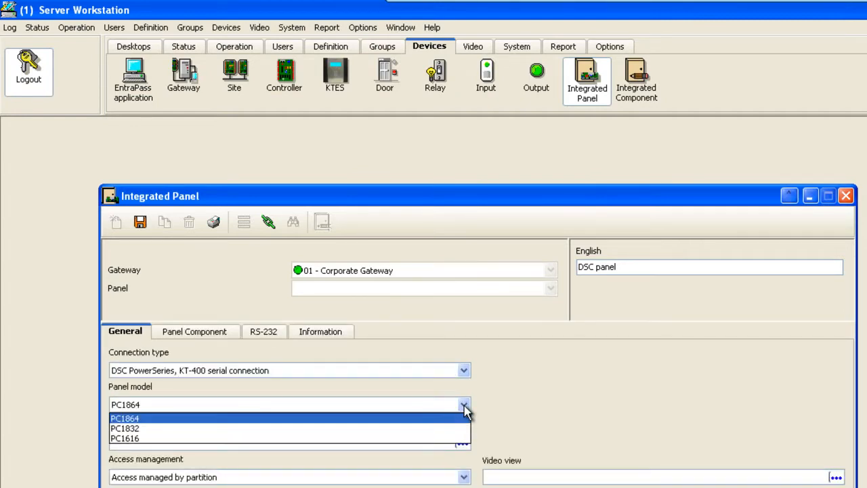
left_click(464, 428)
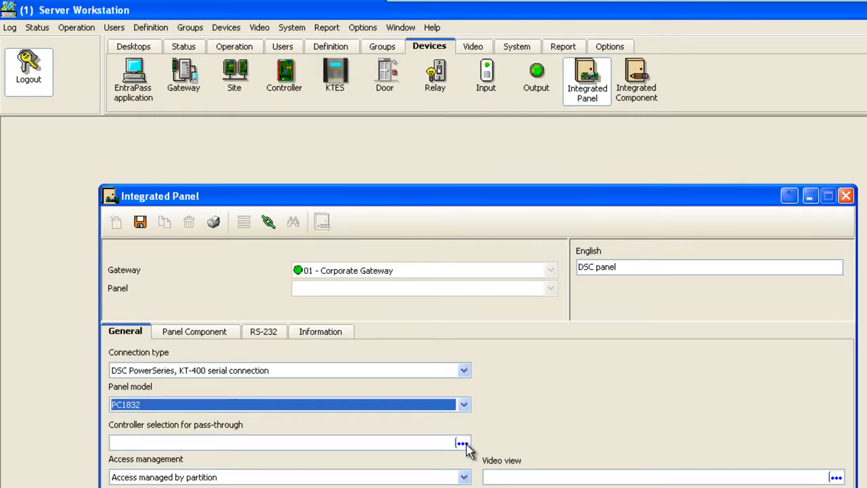
left_click(461, 444)
left_click(412, 260)
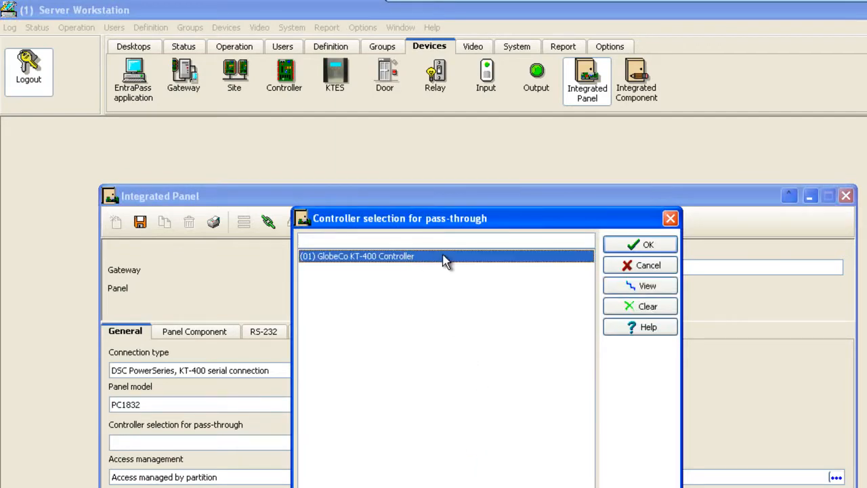
left_click(612, 245)
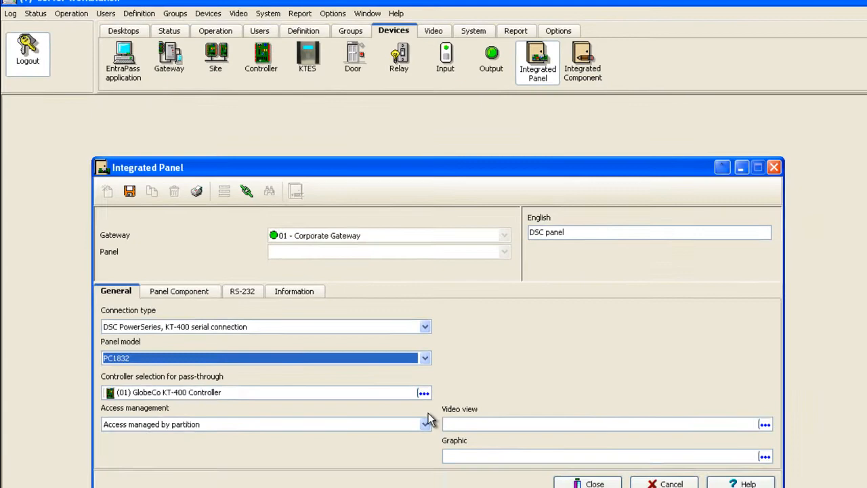
left_click(425, 423)
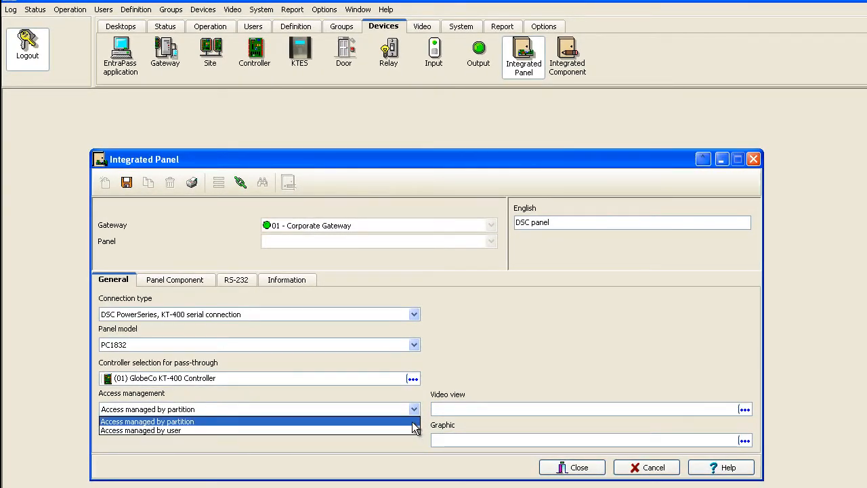
left_click(412, 421)
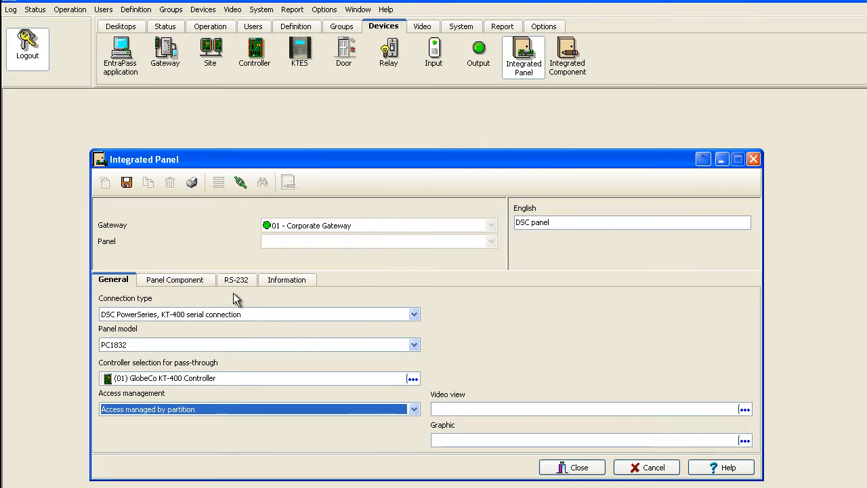
left_click(201, 282)
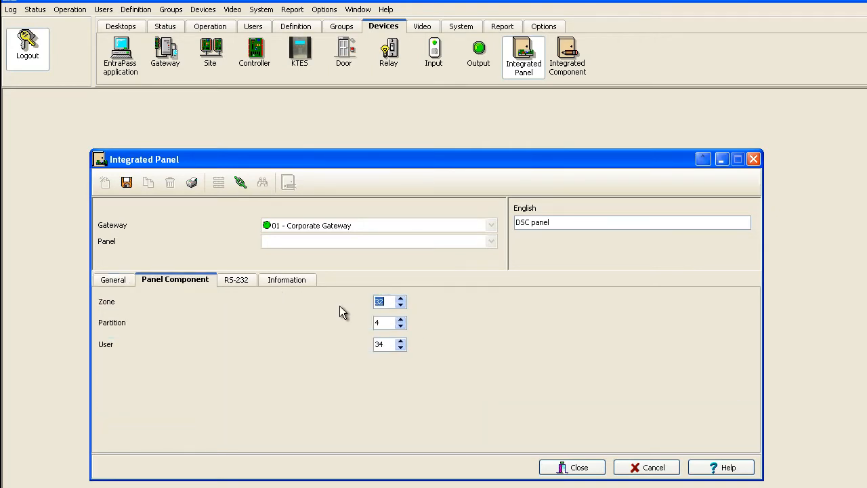
Set the panel components to 19 zones and 2 partitions.
type("19")
left_click_drag(382, 324, 361, 345)
type("212")
Replace the master access code on the Information tab and save the DSC panel.
left_click(295, 287)
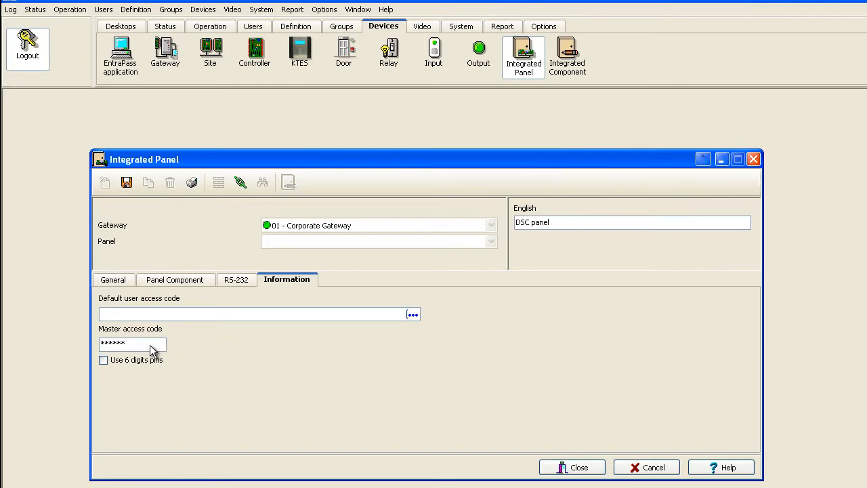
left_click_drag(149, 349, 92, 346)
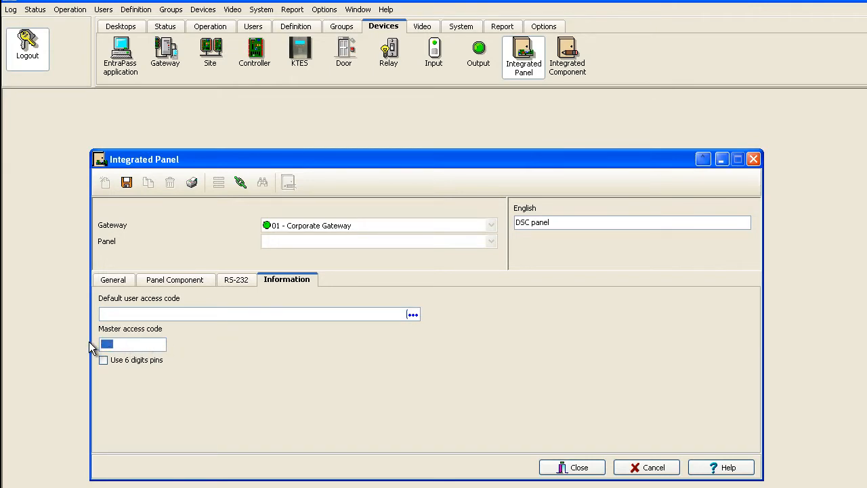
type("1234")
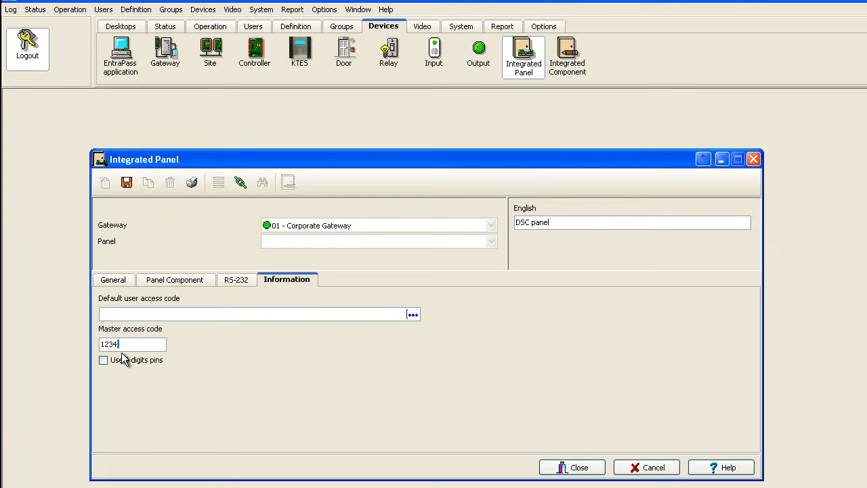
left_click(128, 183)
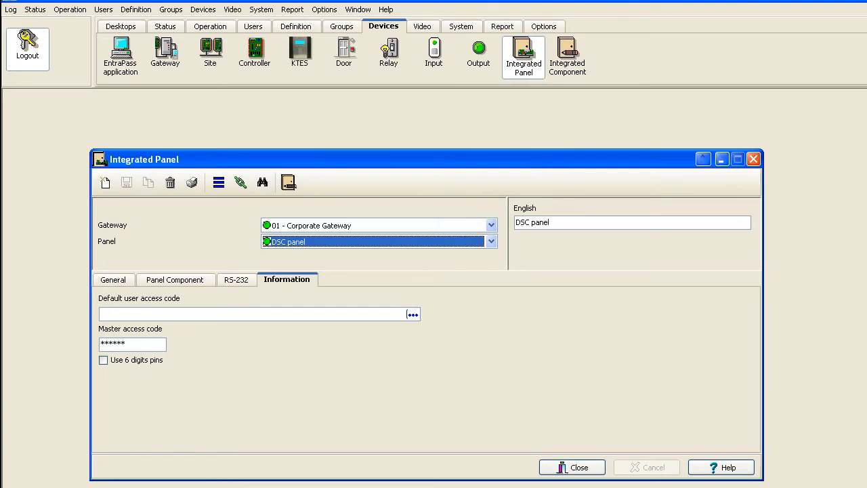
Open the Integrated Panel component window for the DSC panel and select its virtual keypad.
left_click(209, 25)
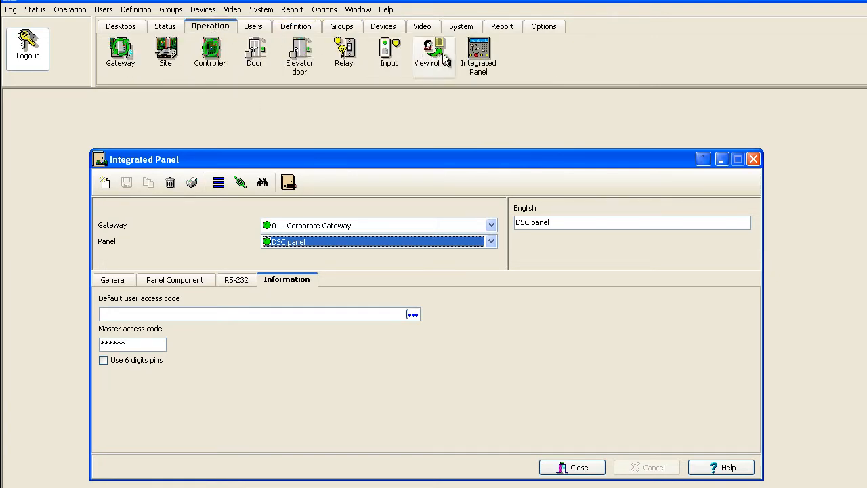
left_click(478, 67)
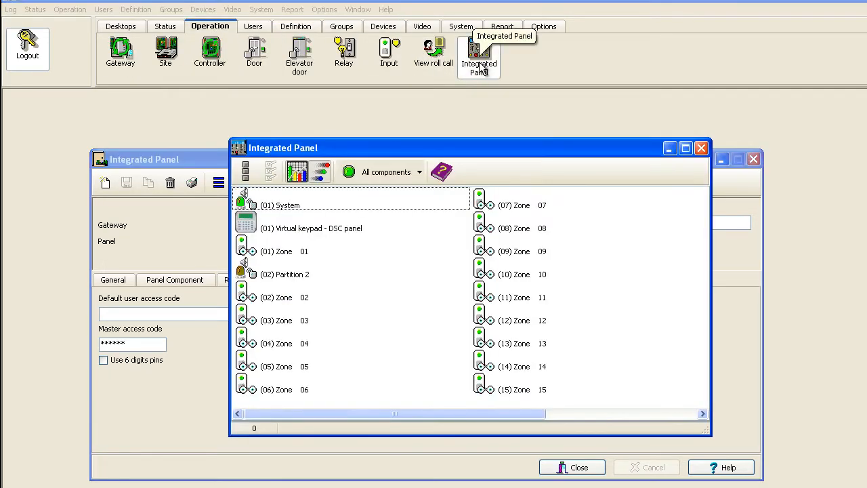
left_click(330, 234)
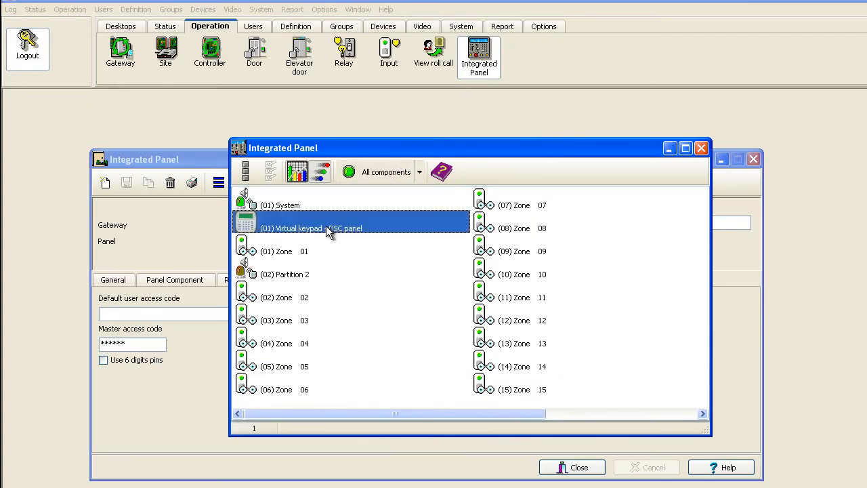
Review the System component's actions, then bring up actions for the (01) Virtual keypad - DSC panel row.
left_click(322, 206)
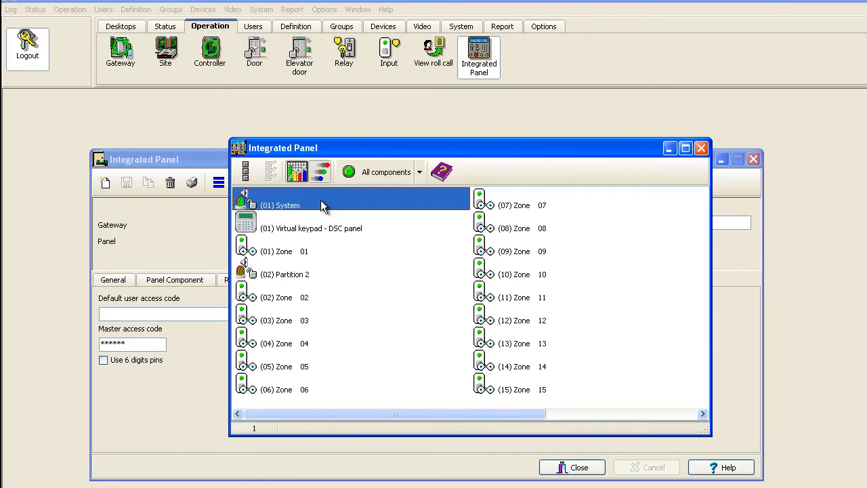
right_click(322, 206)
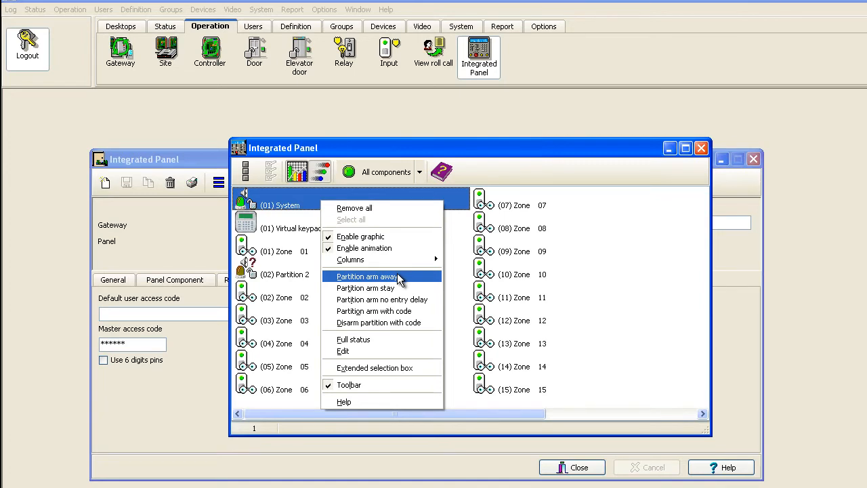
left_click(460, 151)
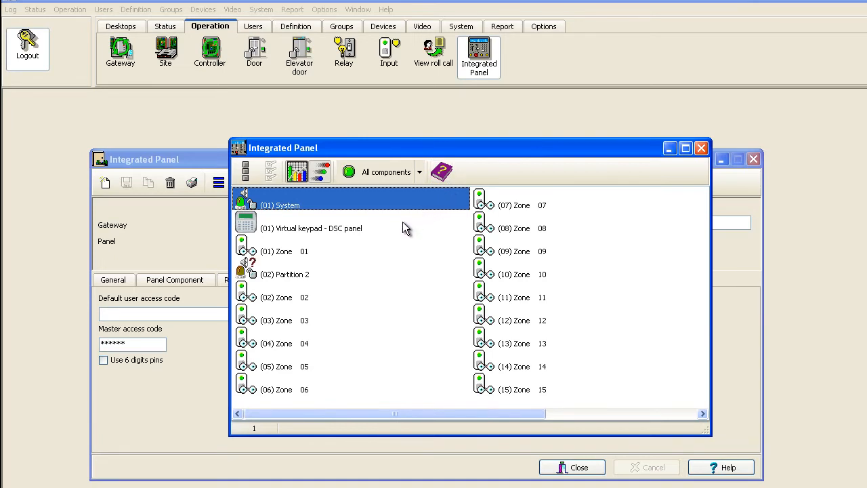
left_click(363, 231)
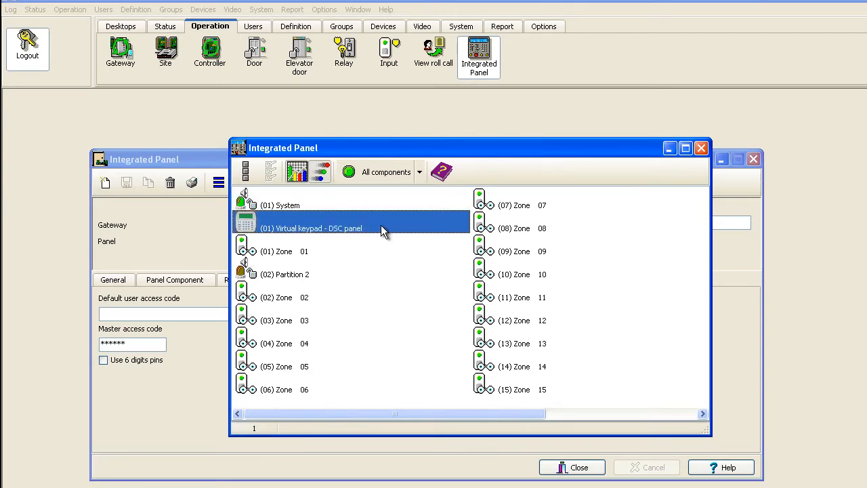
right_click(380, 230)
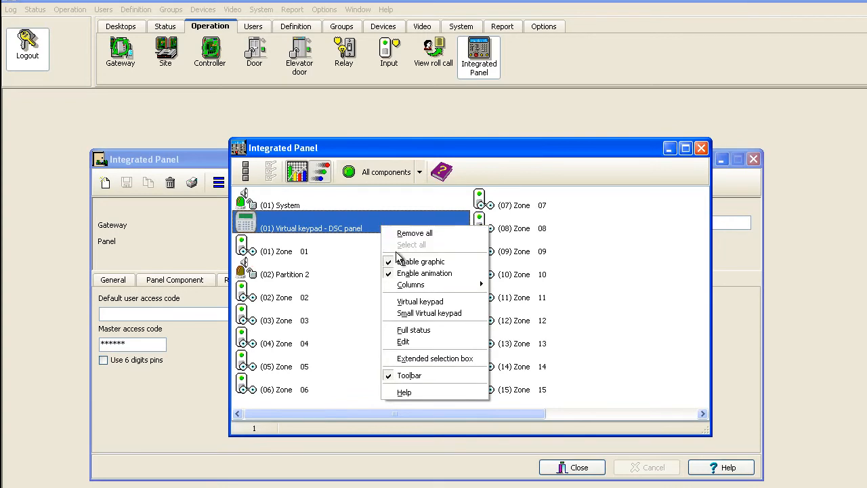
Arm the DSC system by entering the access code on its virtual keypad, then close both windows.
left_click(421, 302)
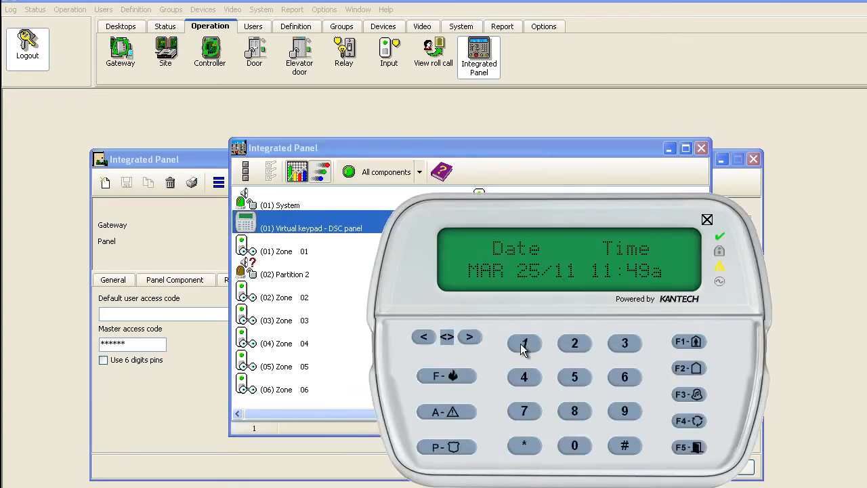
left_click(616, 346)
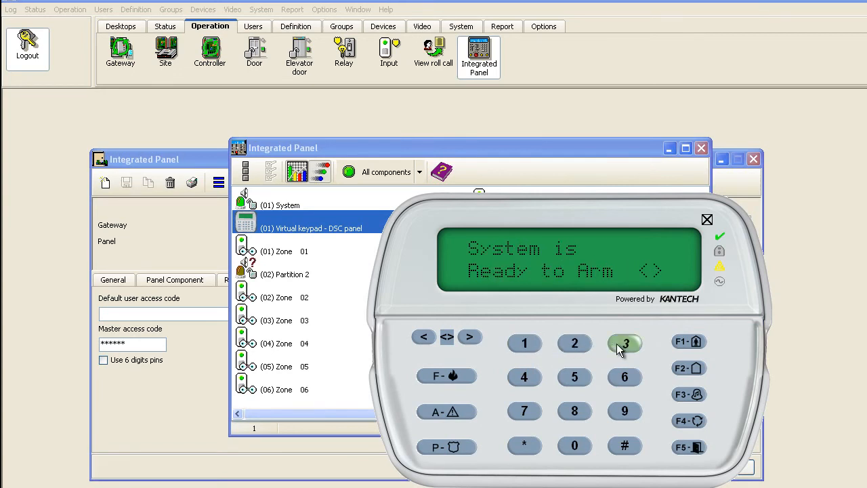
left_click(524, 379)
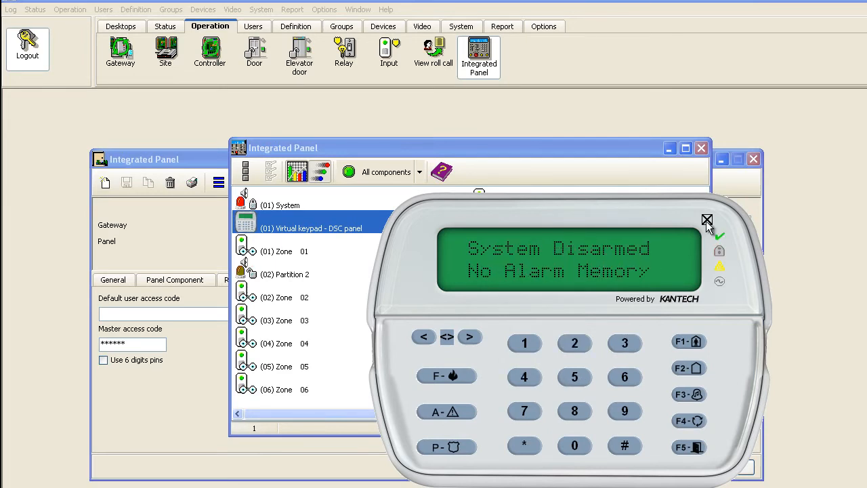
left_click(705, 221)
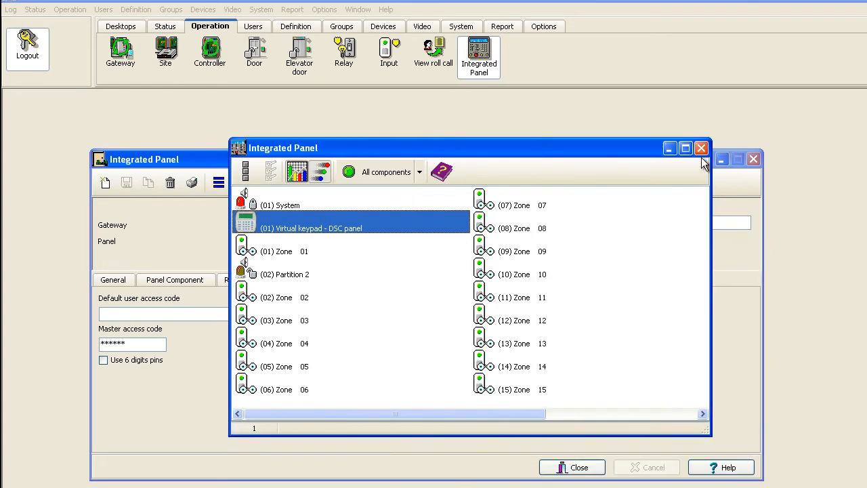
left_click(701, 147)
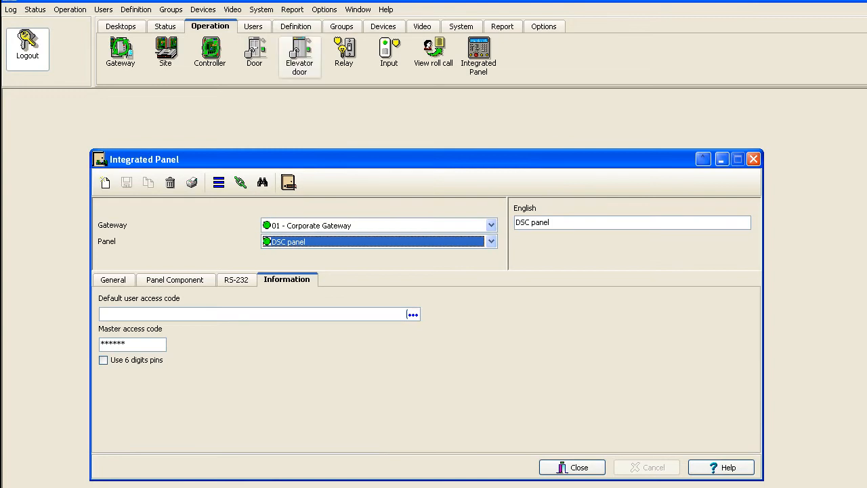
Select the Floor 1 graphic under Definition > Graphic and open it in the graphic editor.
left_click(298, 27)
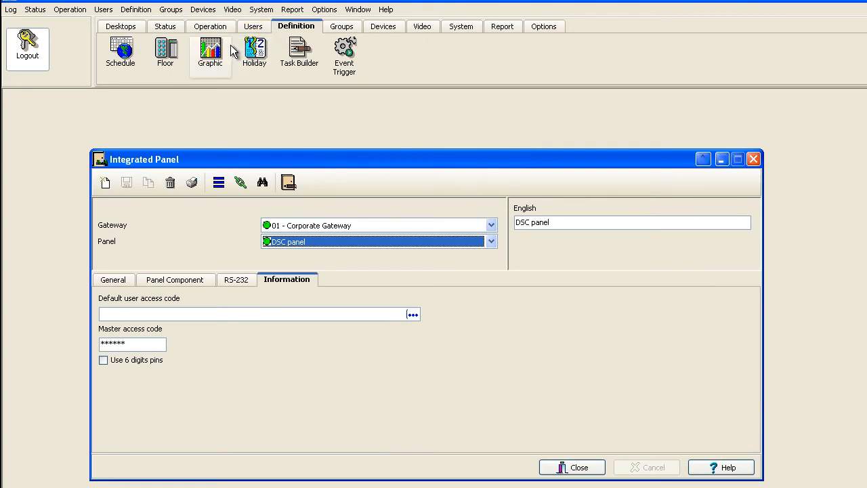
left_click(216, 62)
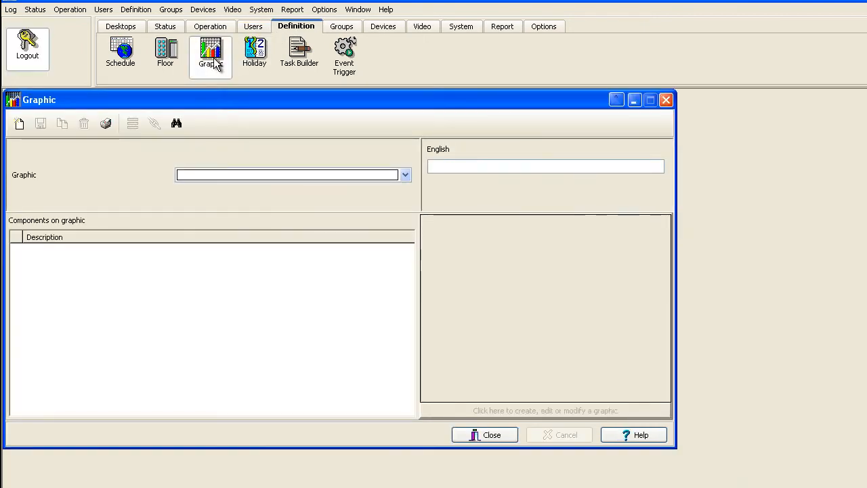
left_click(191, 174)
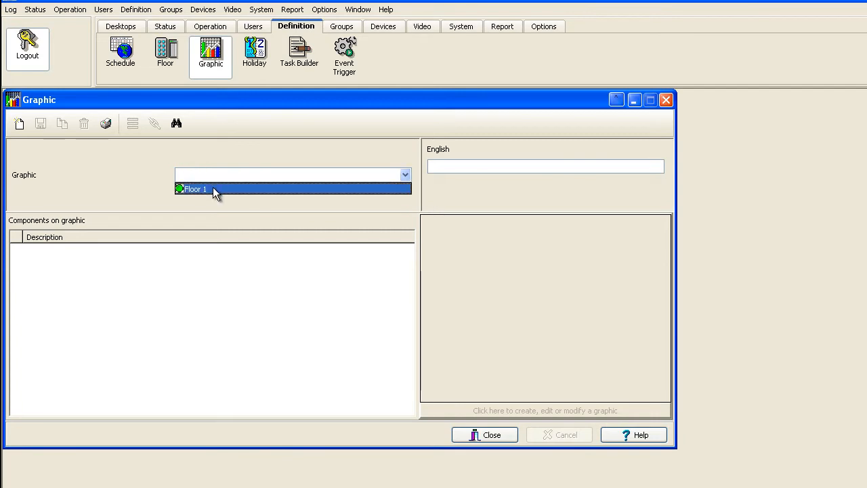
left_click(212, 189)
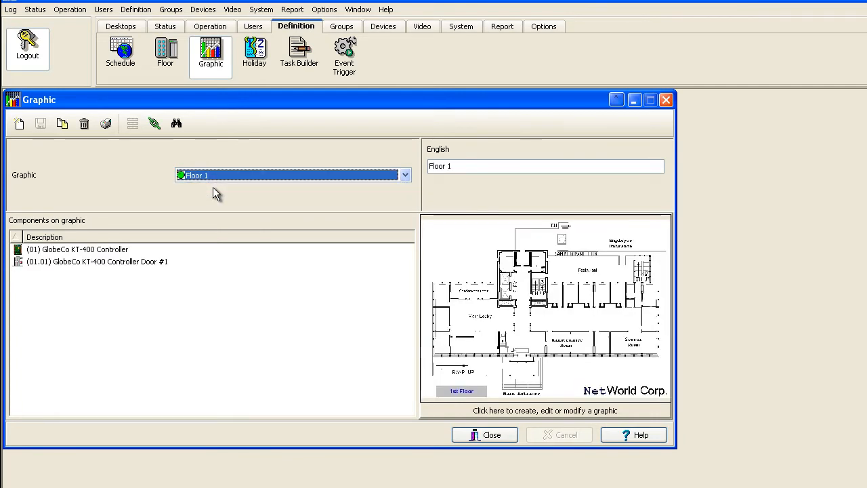
left_click(497, 414)
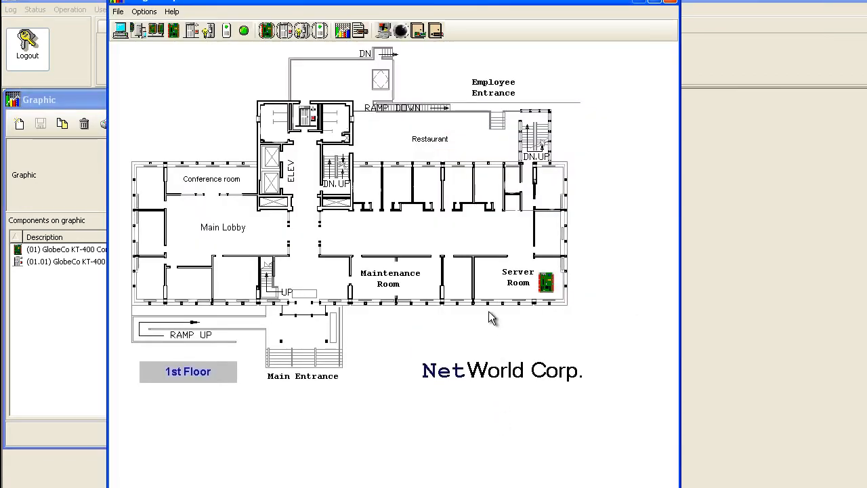
Place the DSC panel's virtual keypad icon beside the Maintenance Room and confirm its assignment.
left_click_drag(436, 33, 431, 243)
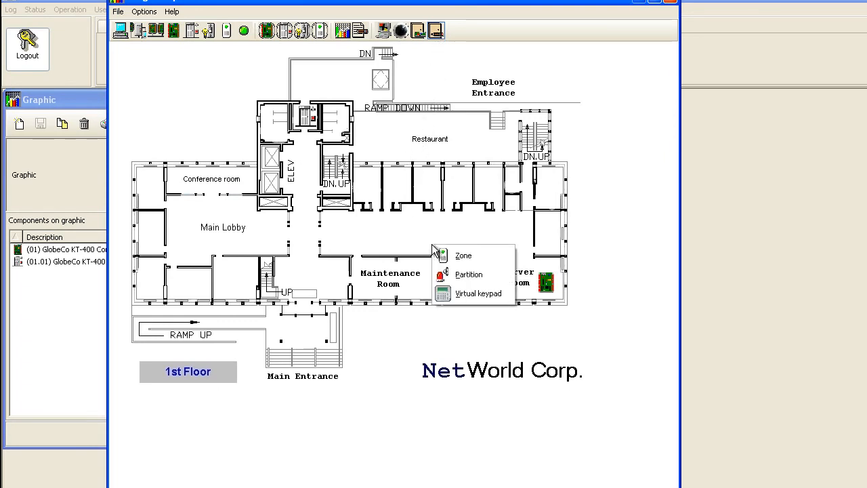
left_click(473, 297)
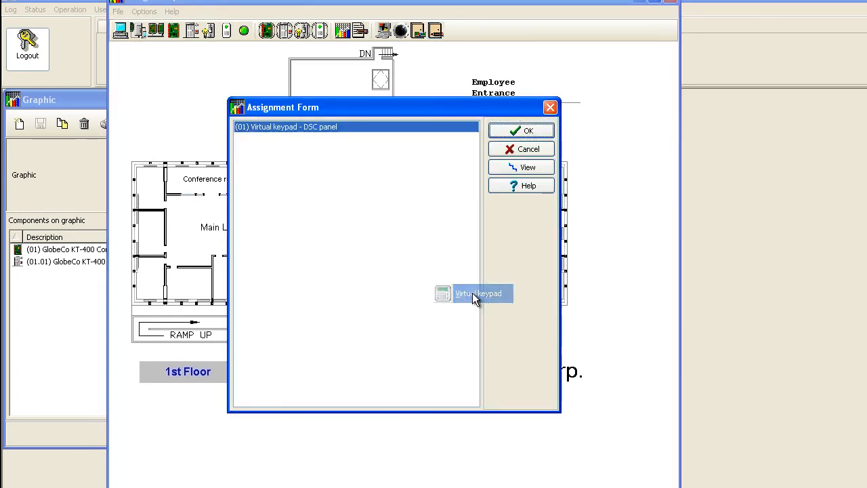
left_click(520, 132)
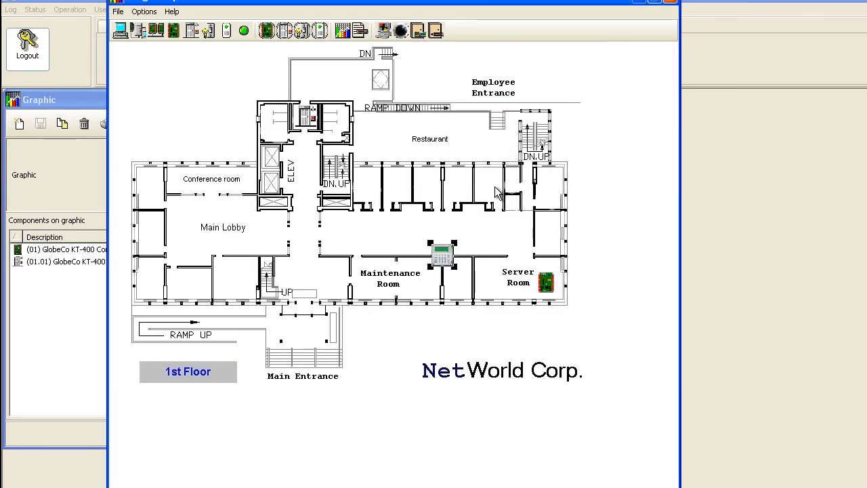
Make double-clicking the keypad icon open the Virtual keypad, then close the graphic editor.
right_click(448, 251)
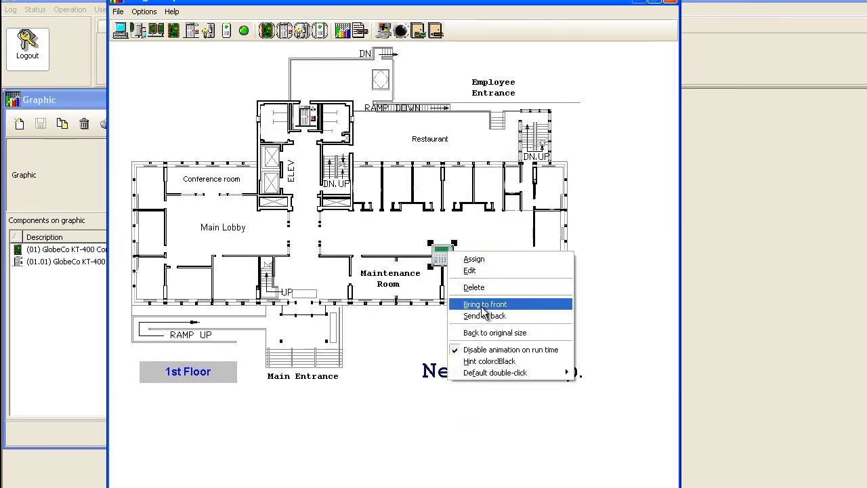
mouse_move(518, 374)
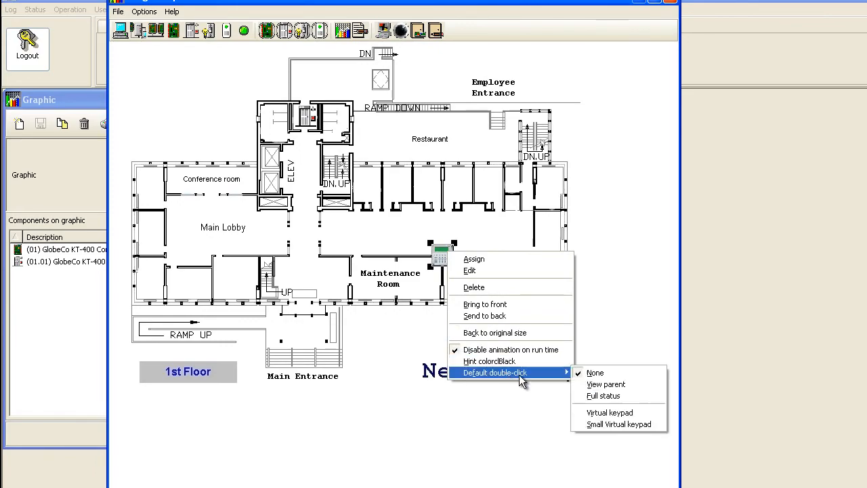
left_click(619, 412)
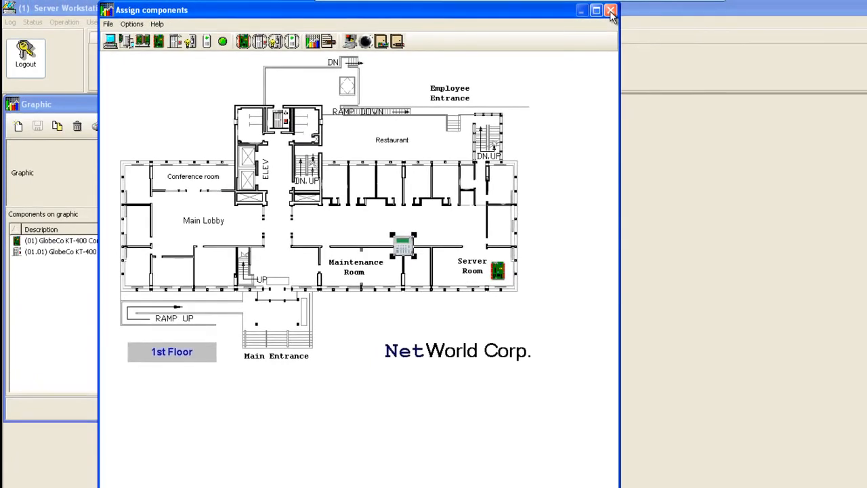
left_click(611, 11)
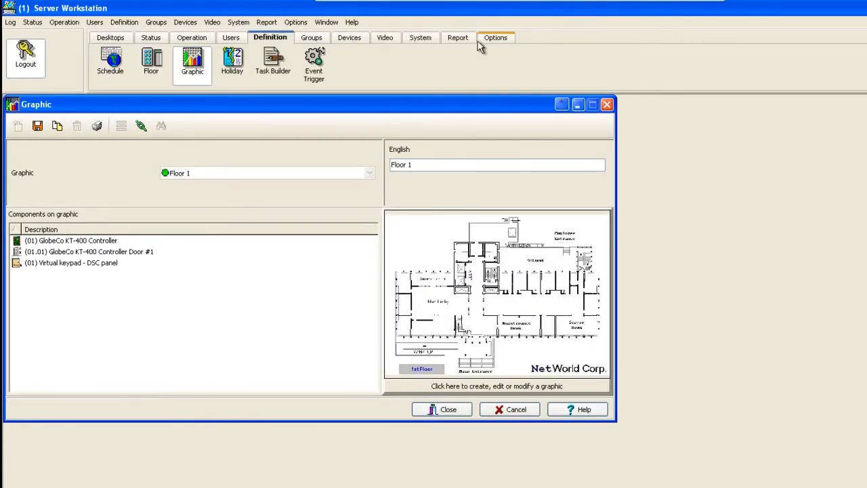
Save the Floor 1 graphic and open the DSC virtual keypad from its icon on the Graphic Screen.
left_click(37, 126)
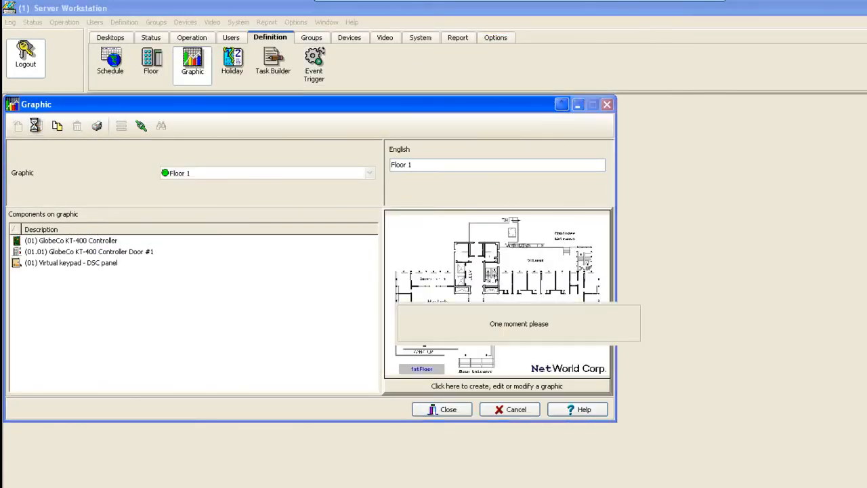
left_click(110, 38)
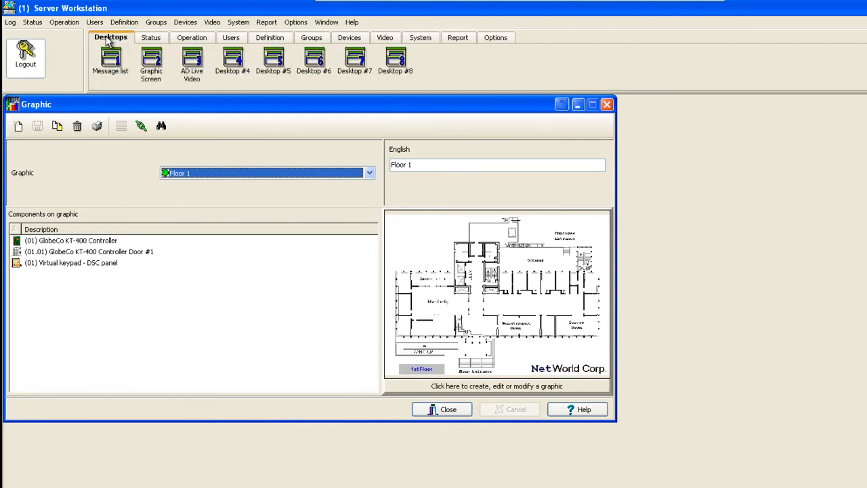
left_click(148, 64)
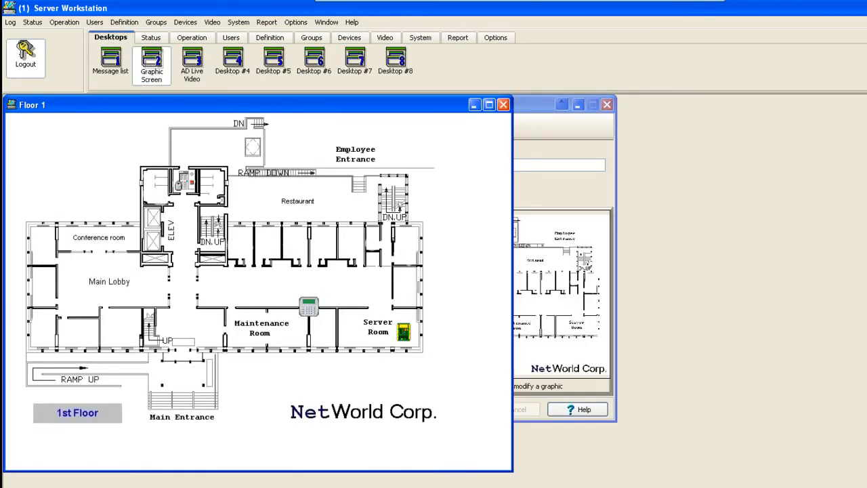
right_click(313, 311)
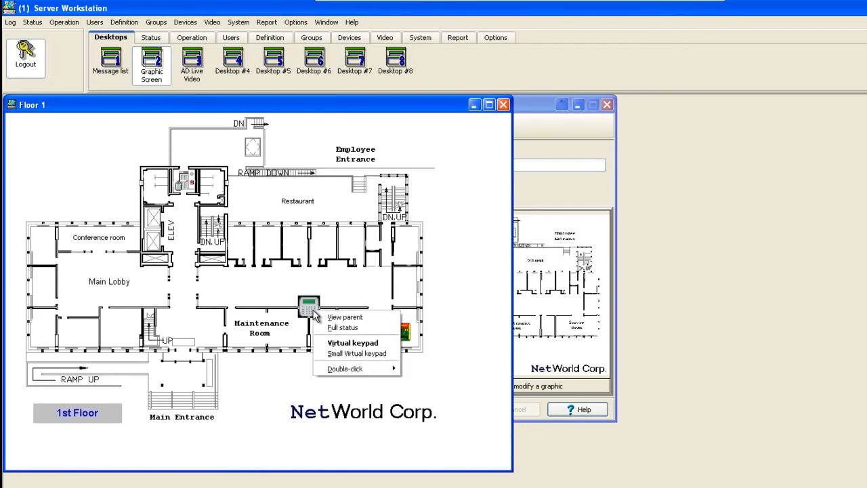
left_click(345, 343)
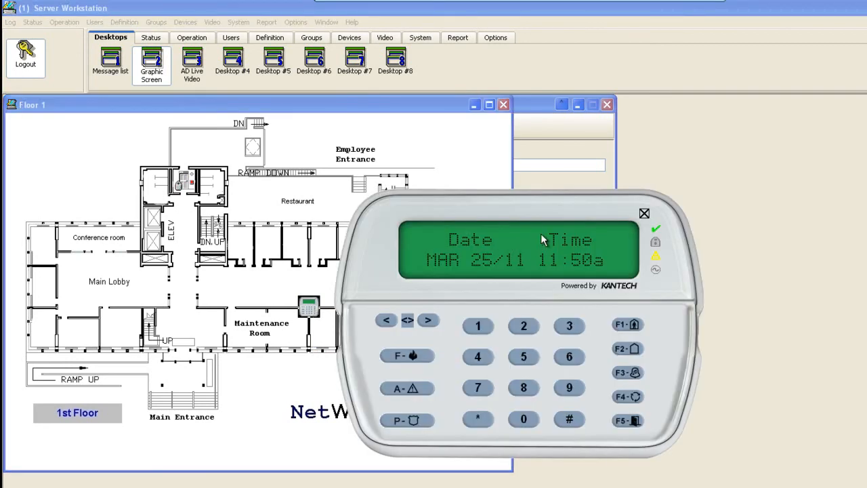